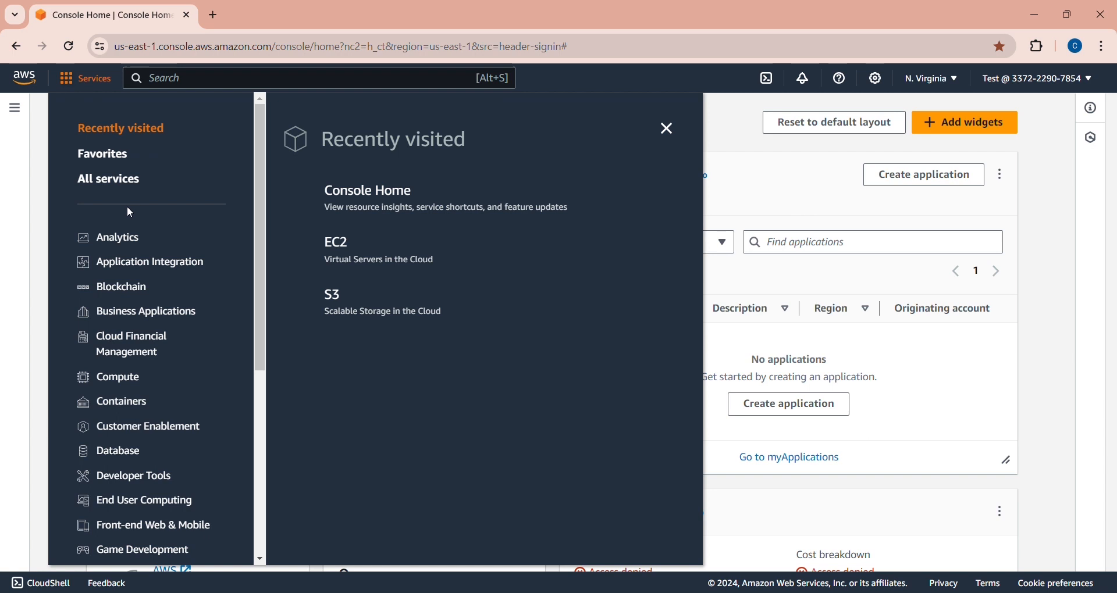
- Search the console services for 'iam' and open the IAM service
left_click_drag(261, 224, 245, 174)
left_click(220, 142)
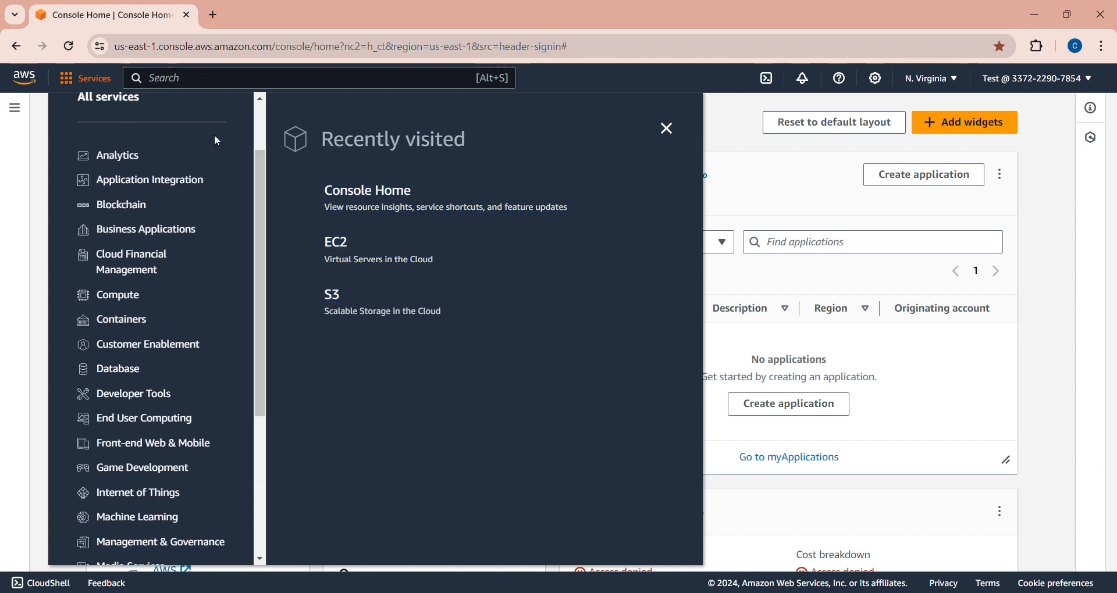
left_click(219, 85)
type("ia")
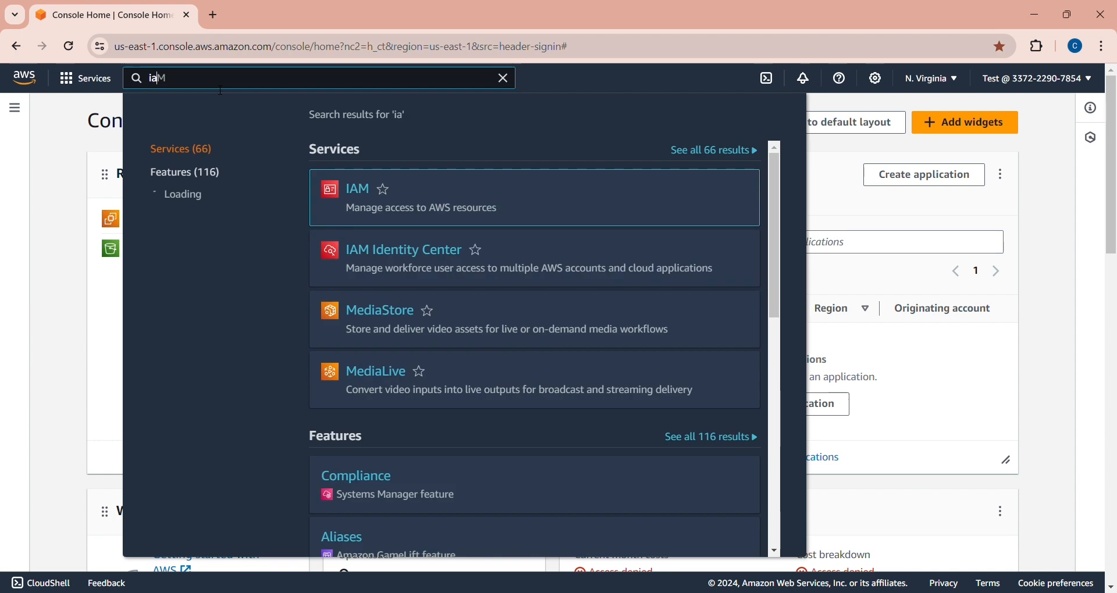
type("M")
mouse_move(403, 219)
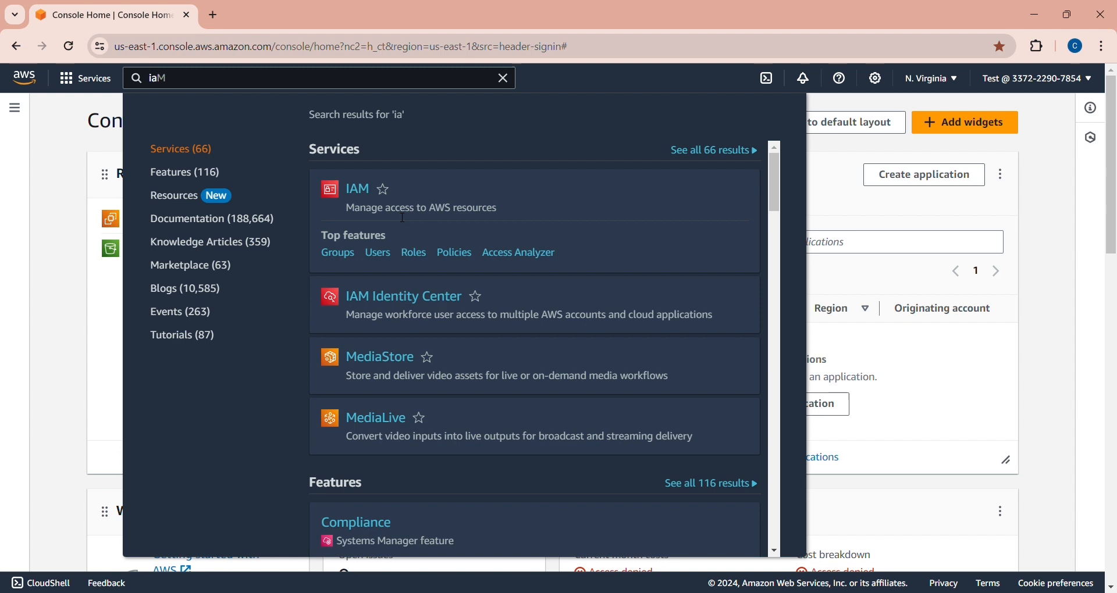
left_click(361, 196)
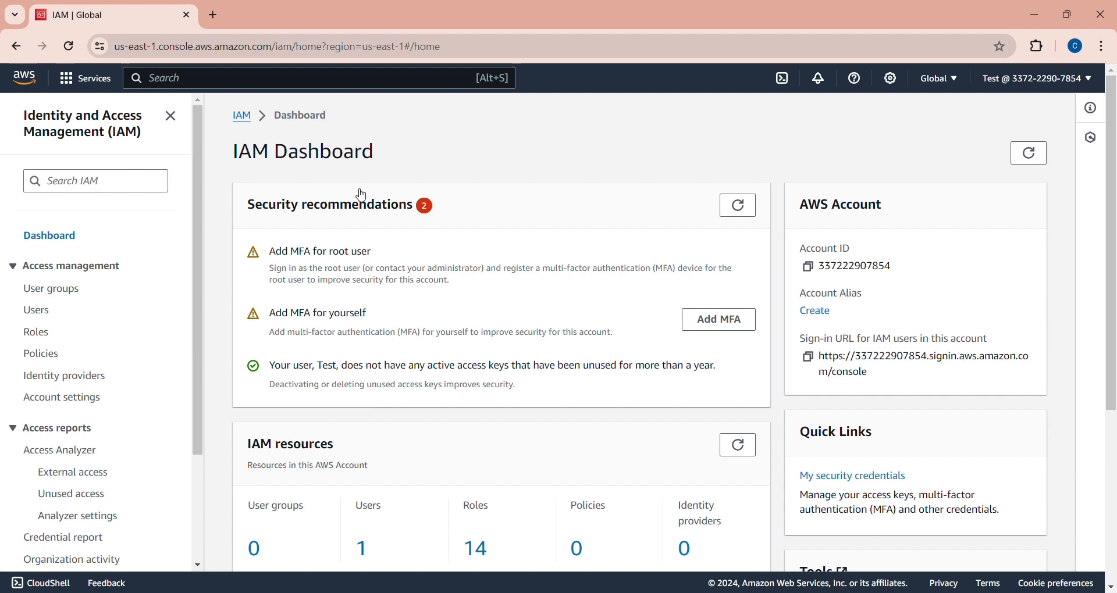
- Open the Users page from the IAM sidebar
left_click_drag(1115, 185, 1115, 124)
left_click(38, 315)
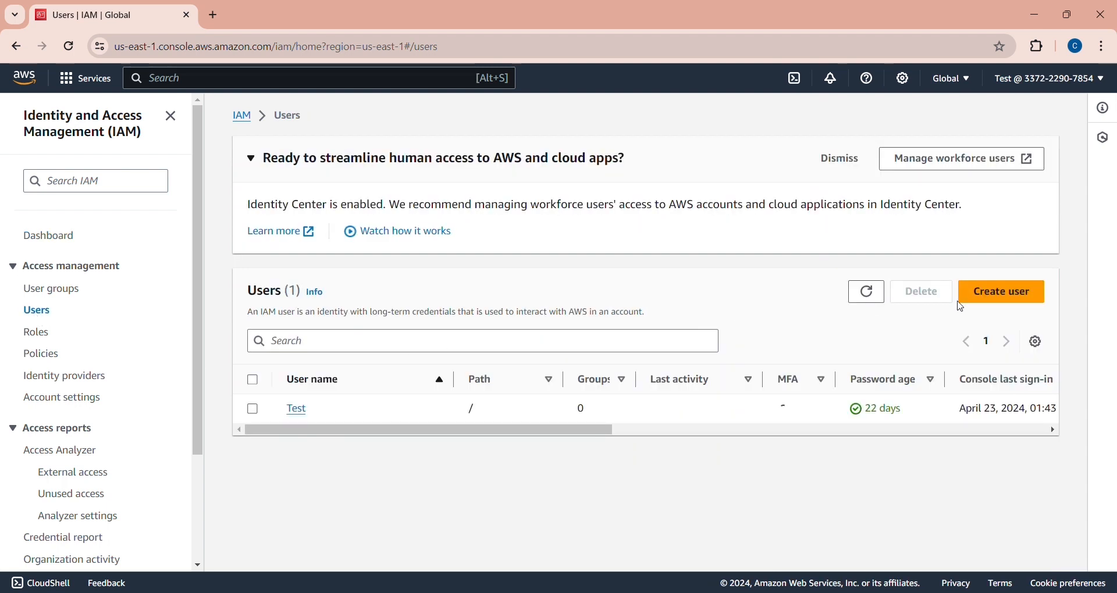
- Start Create user, enter the new user's name after fixing a typo, and enable console access
left_click(1001, 297)
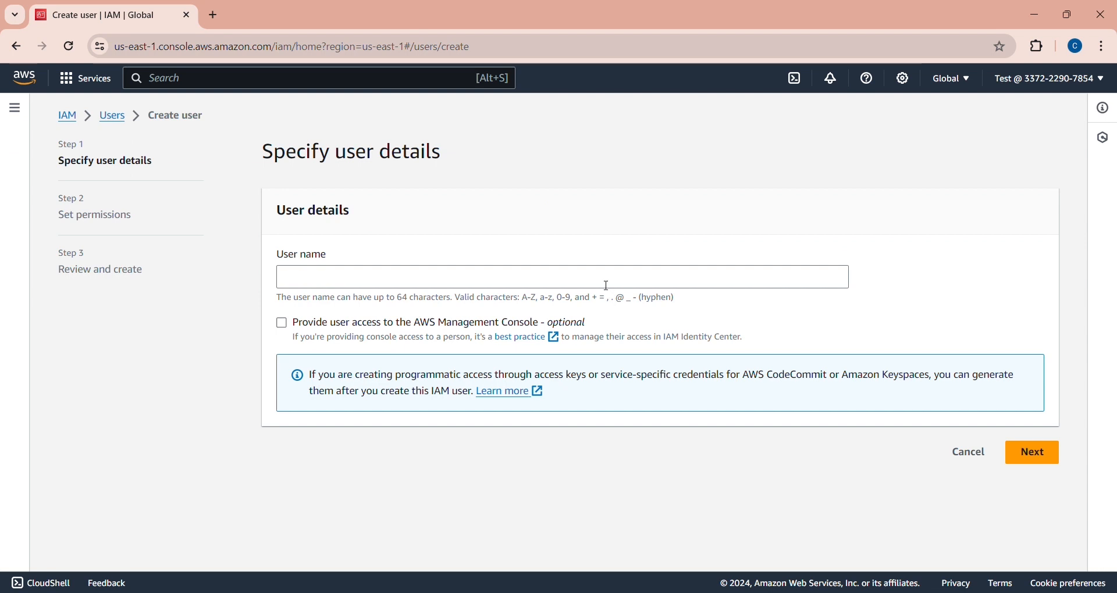
left_click(610, 285)
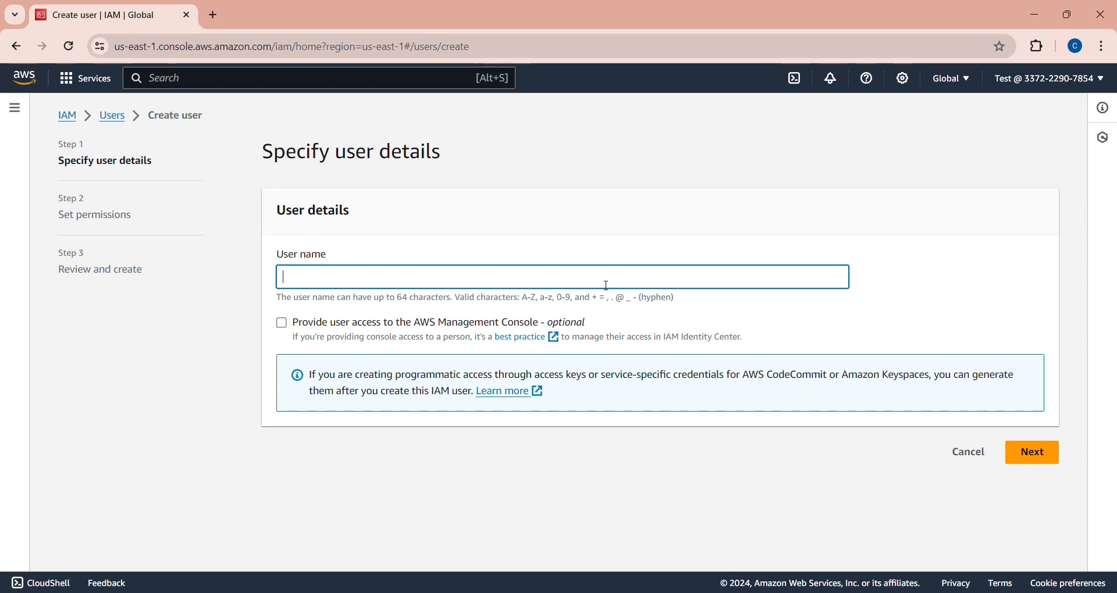
type("user1")
key("BackSpace")
key("BackSpace")
key("BackSpace")
key("BackSpace")
type("monir")
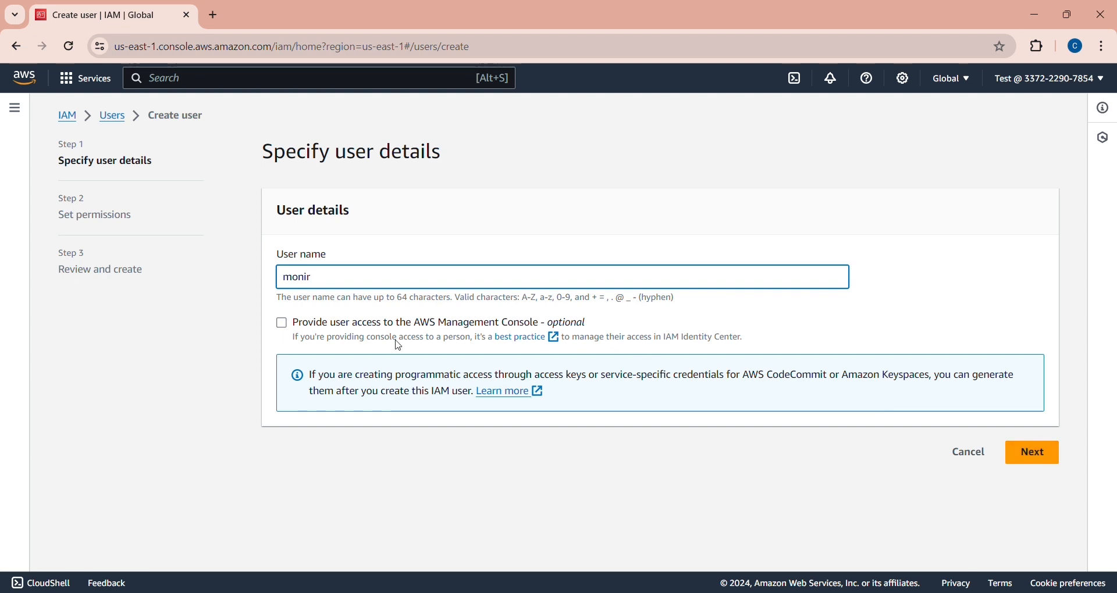
left_click(289, 332)
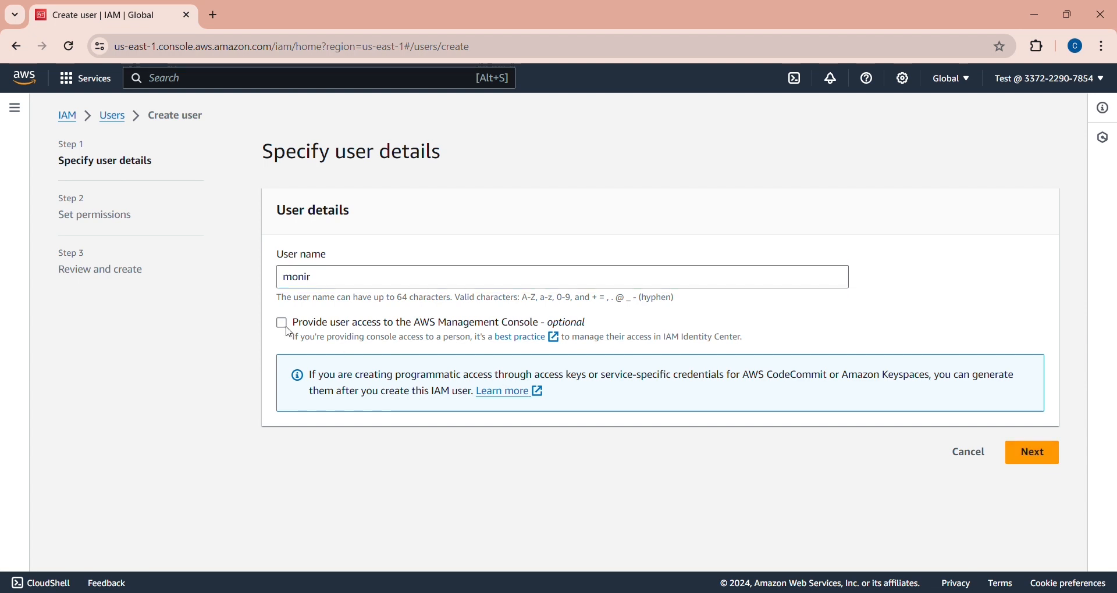
- Choose to create an IAM user with a custom console password
scroll(1113, 411, "down", 2)
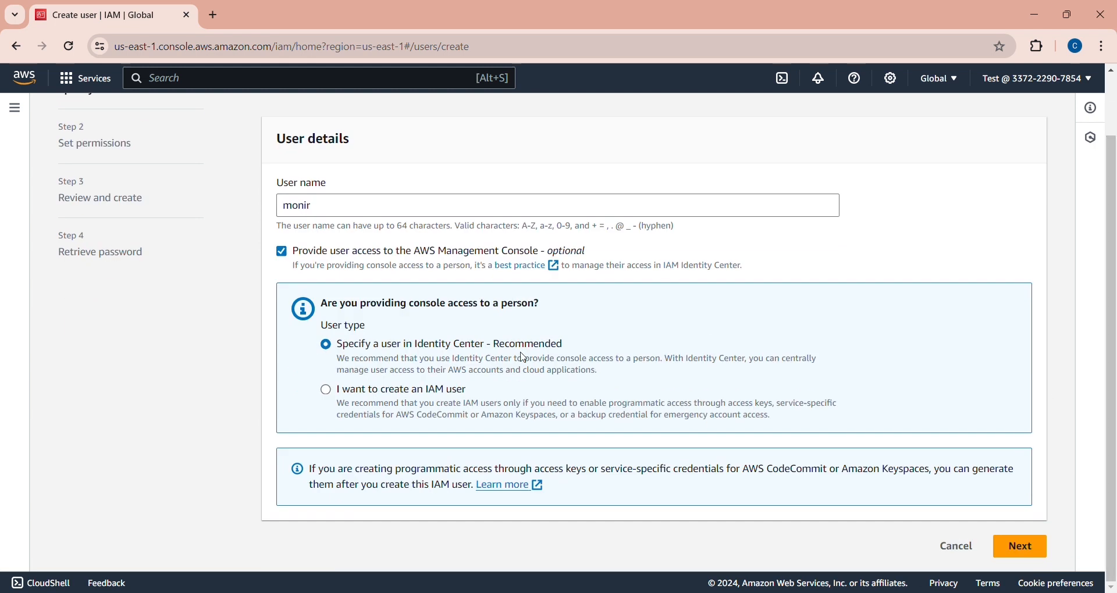
left_click(326, 391)
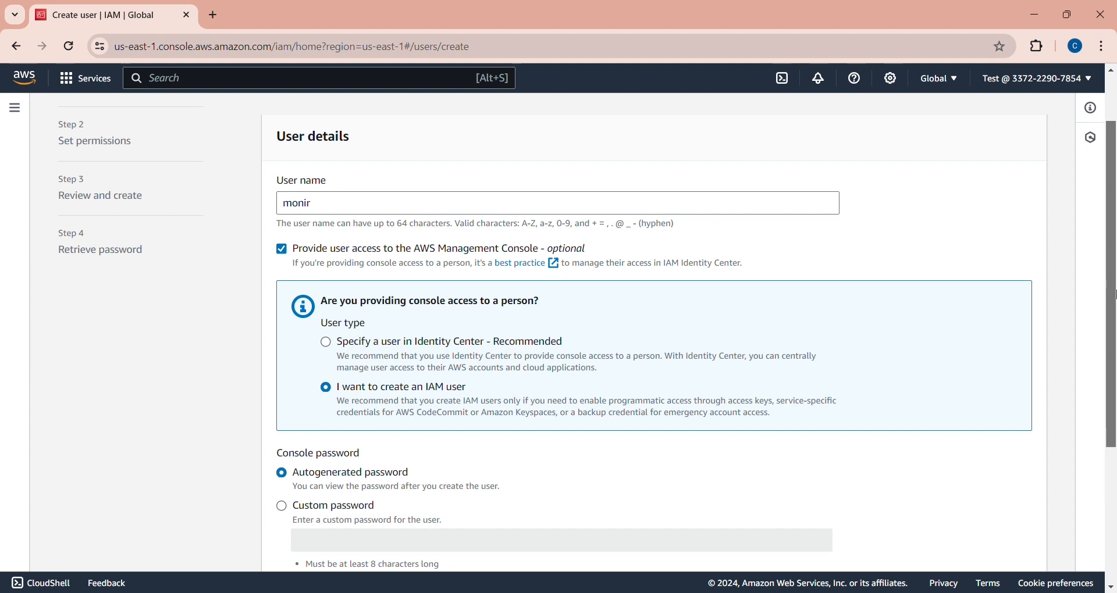
left_click_drag(1114, 291, 1056, 410)
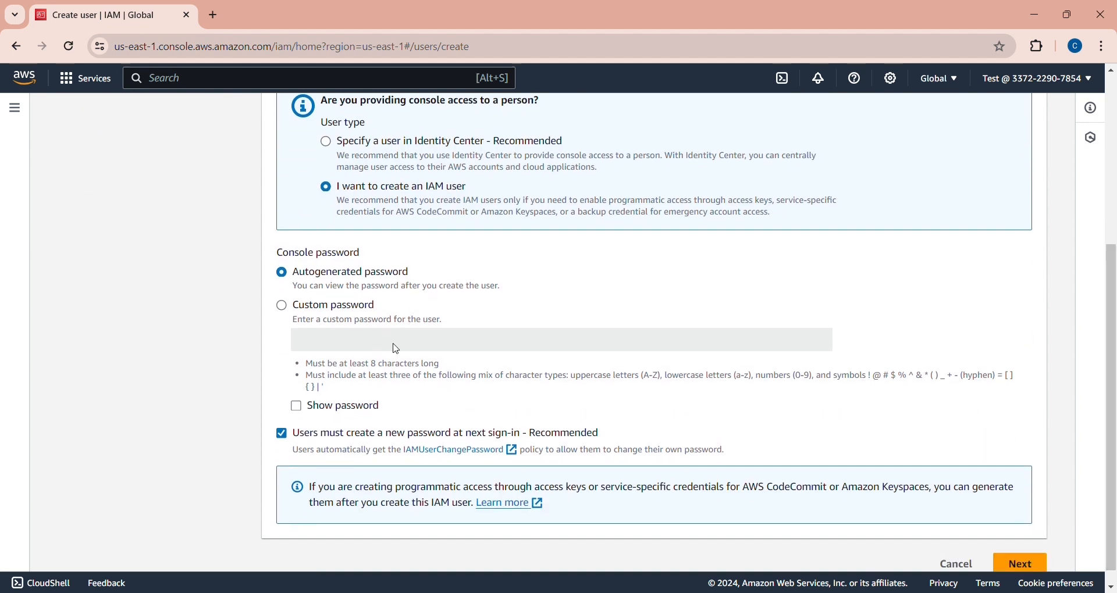
left_click(284, 305)
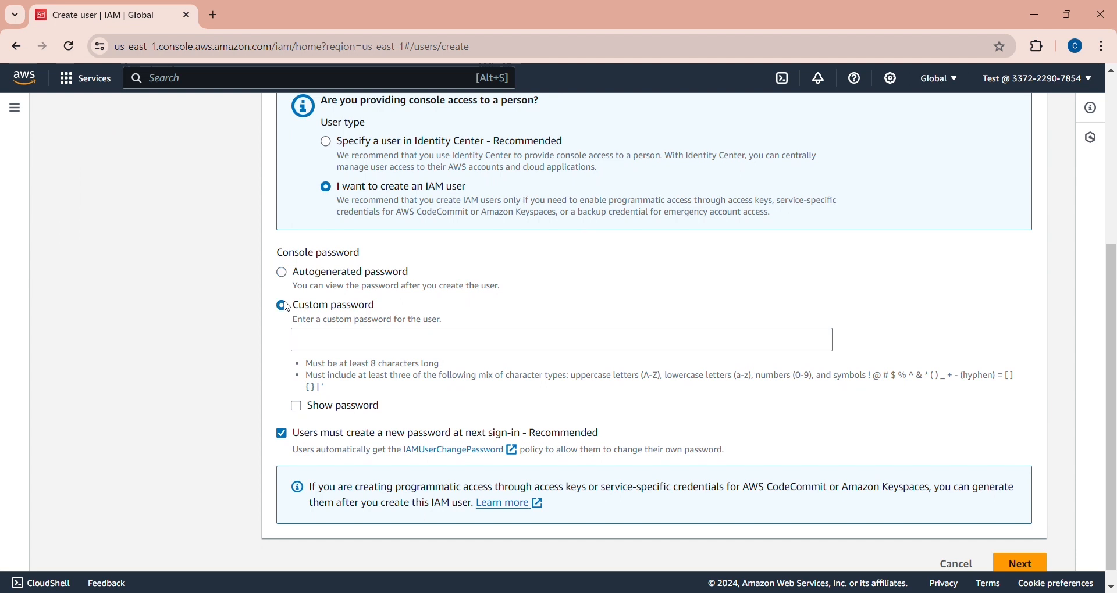
- Enter the custom password, show it to correct its first letter, then continue to permissions
left_click(356, 349)
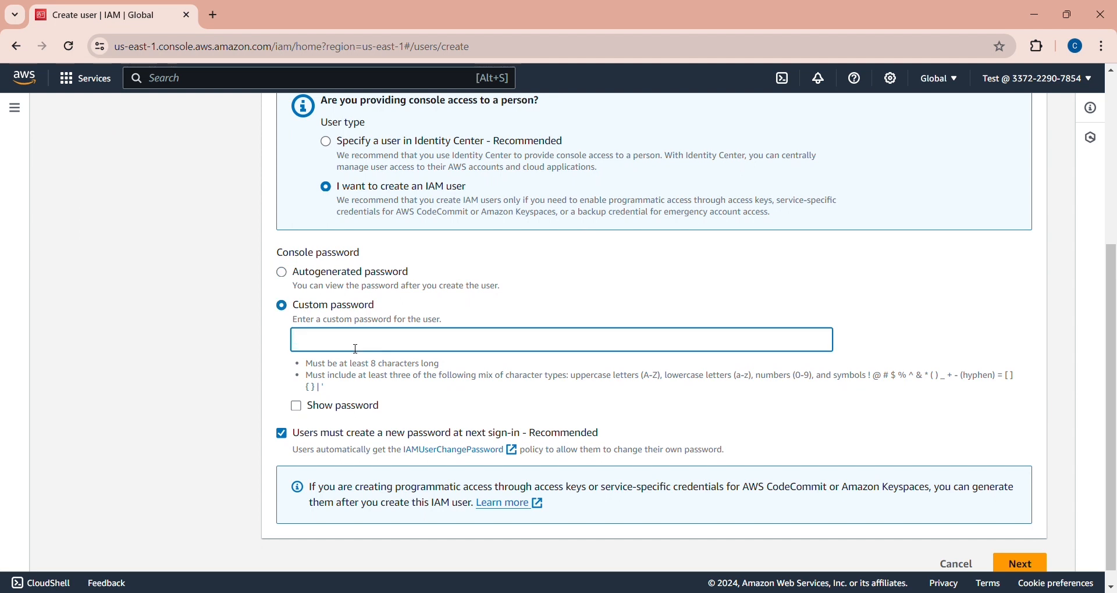
type("Test@123")
left_click(297, 406)
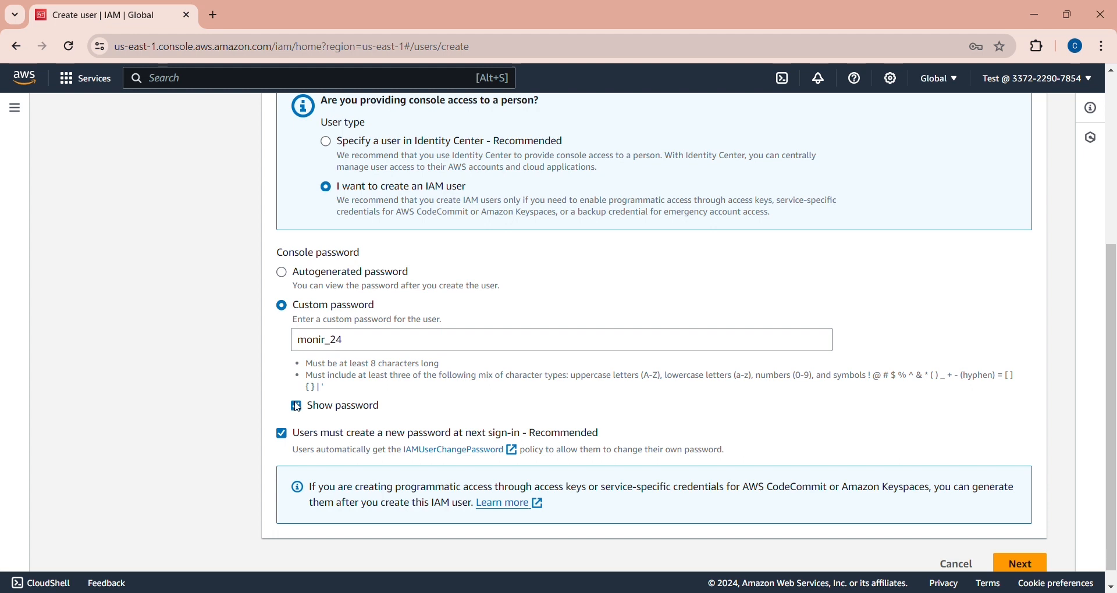
left_click(311, 351)
key("BackSpace")
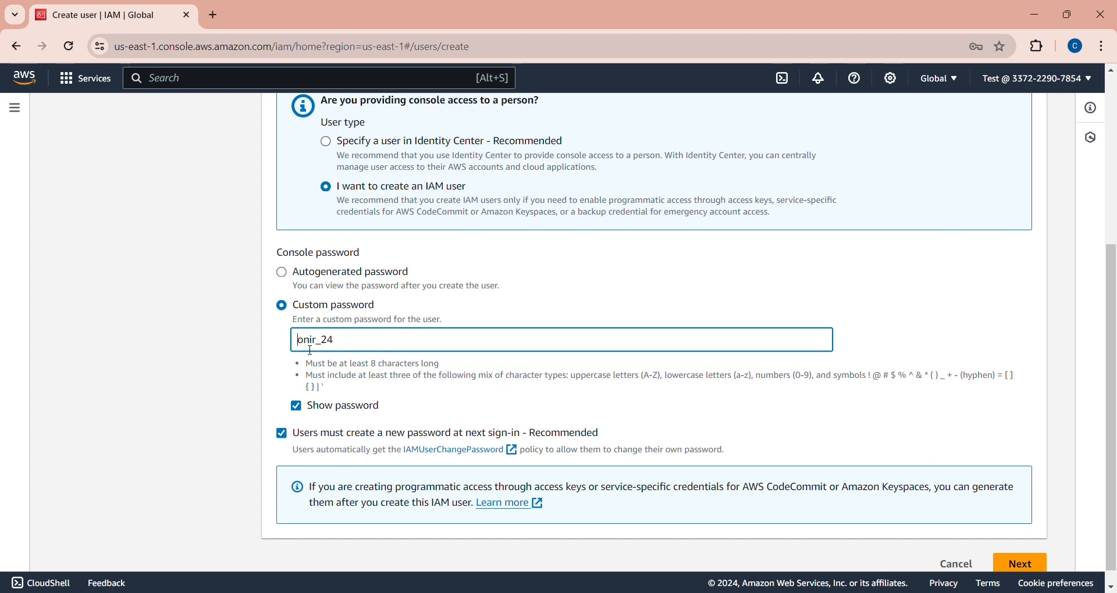
type("M")
scroll(1115, 311, "down", 1)
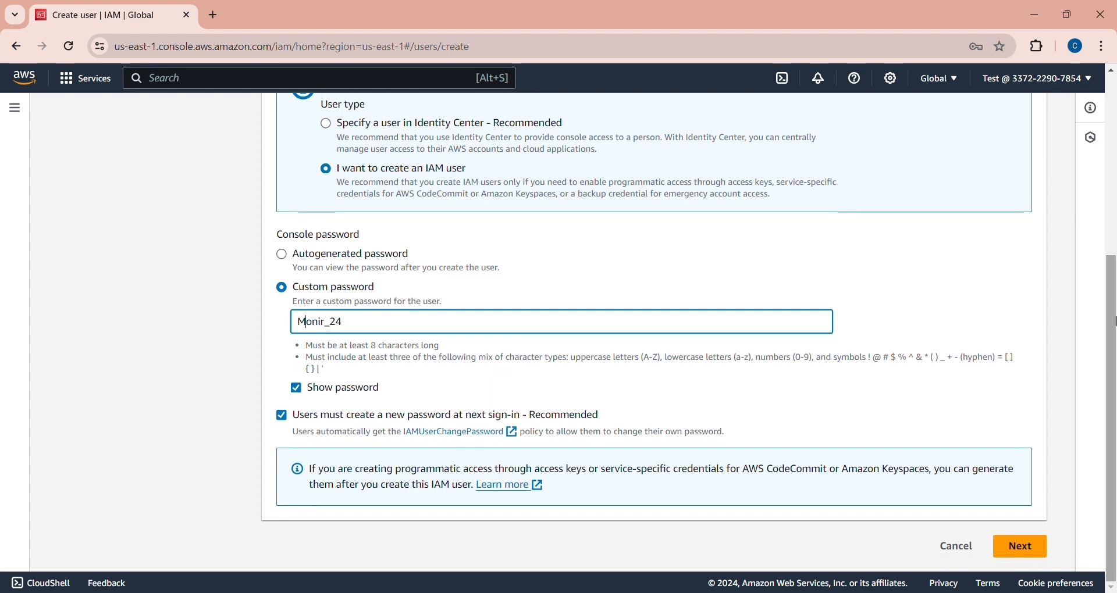
left_click(1031, 547)
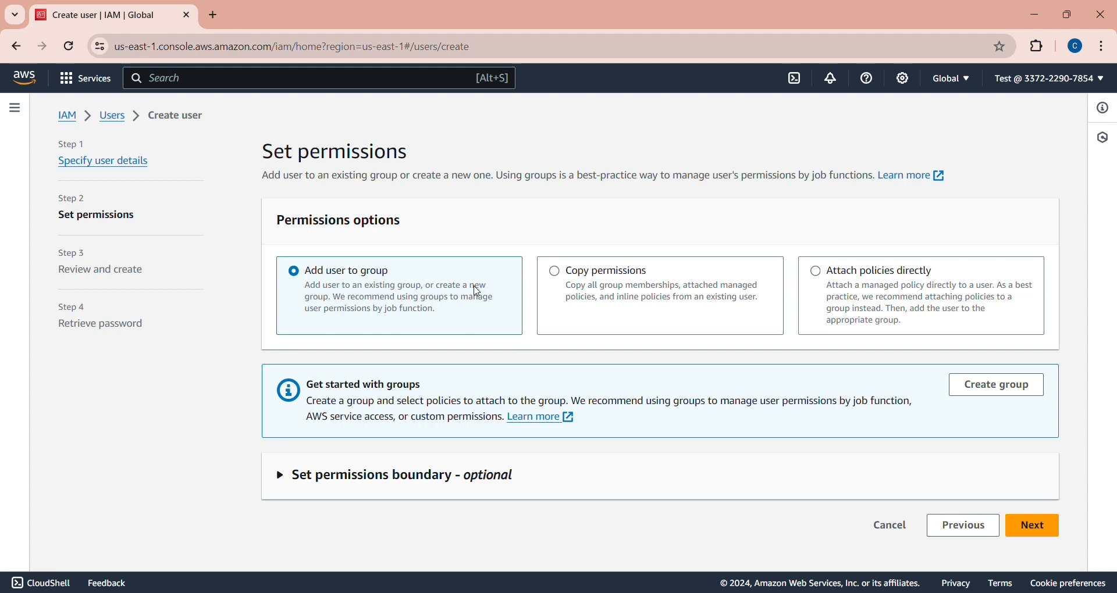
- Skip permissions, review the summary, and create the user
left_click(1037, 532)
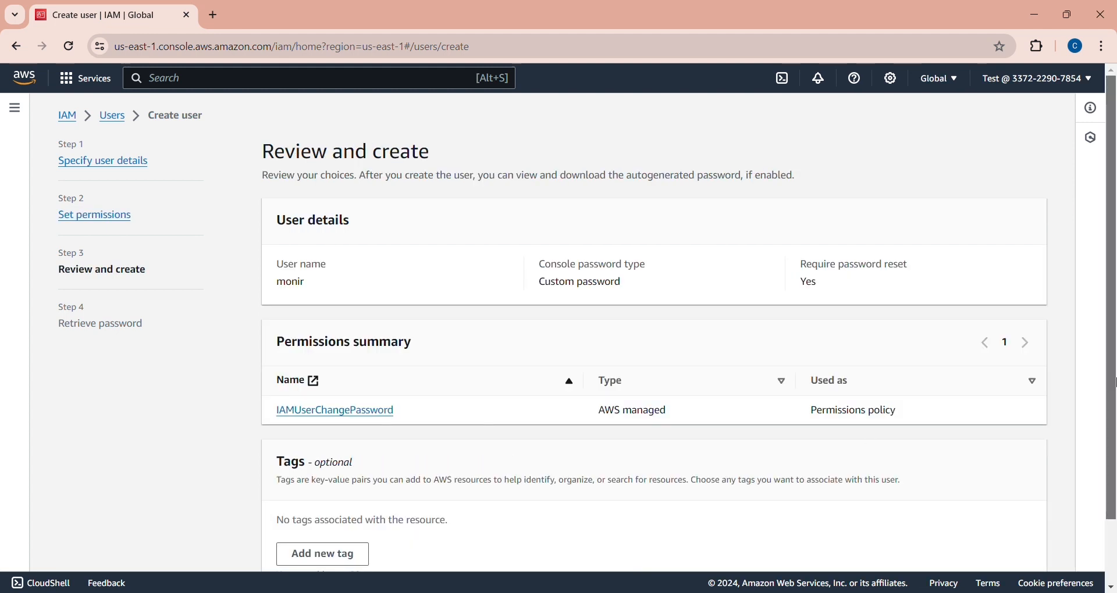
scroll(1112, 479, "down", 2)
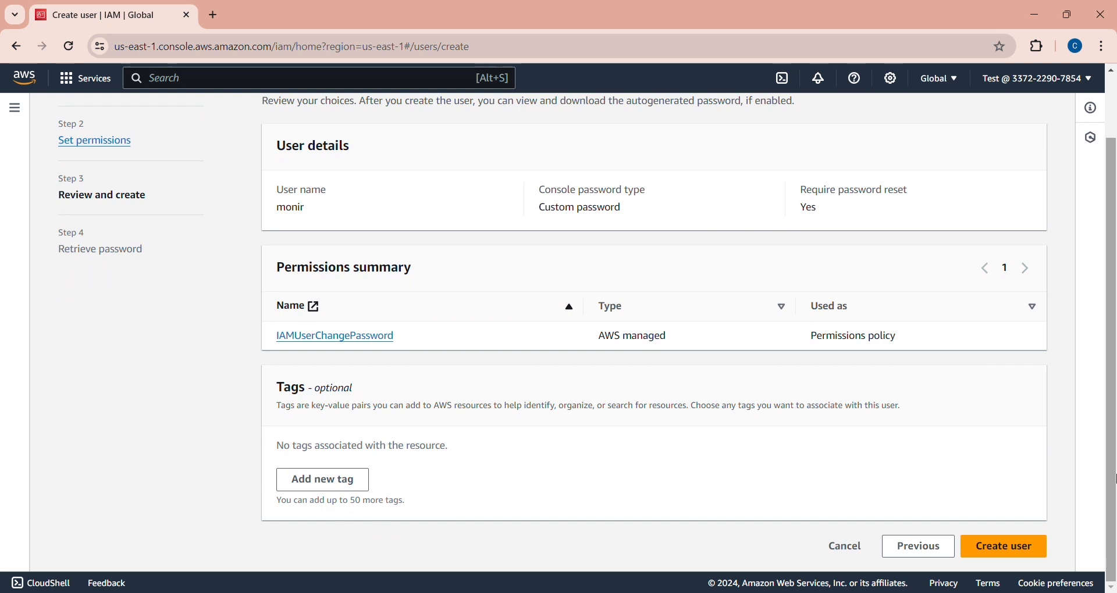
left_click_drag(1114, 478, 1114, 407)
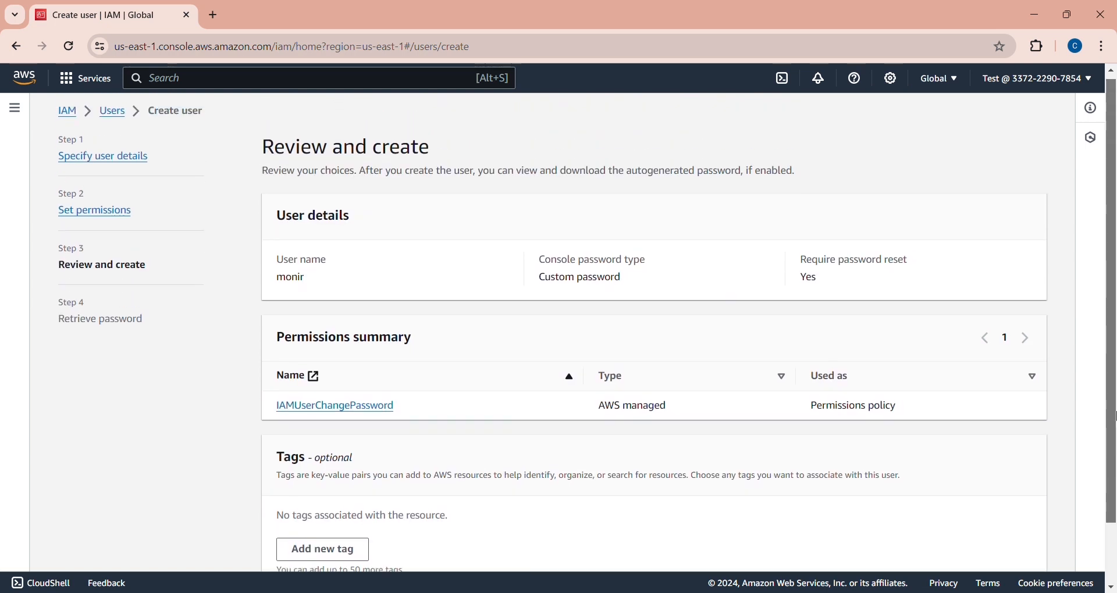
scroll(1114, 408, "down", 3)
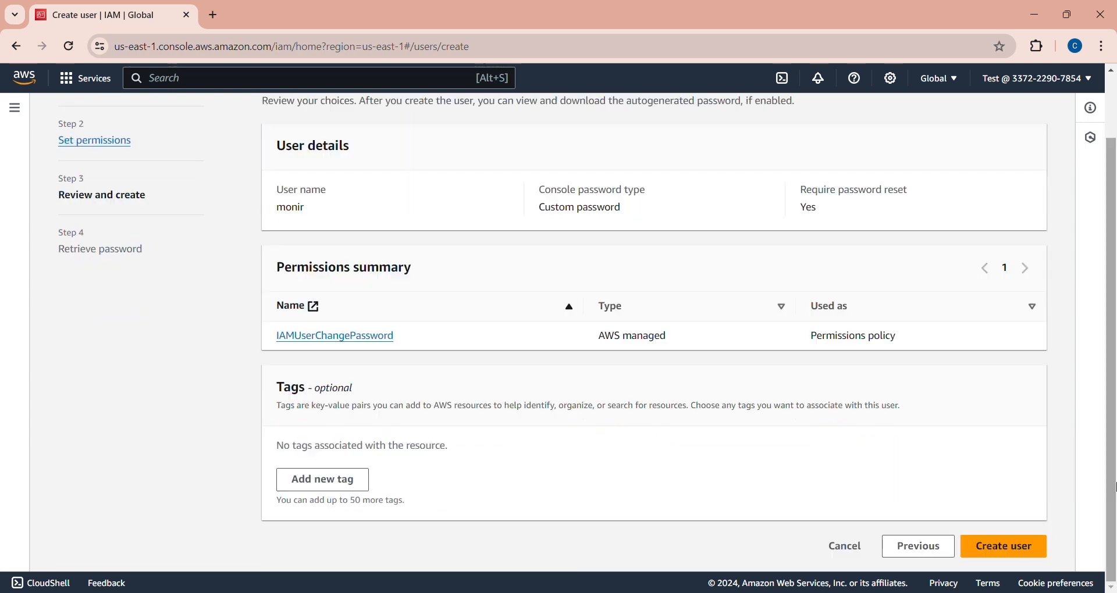
left_click(992, 549)
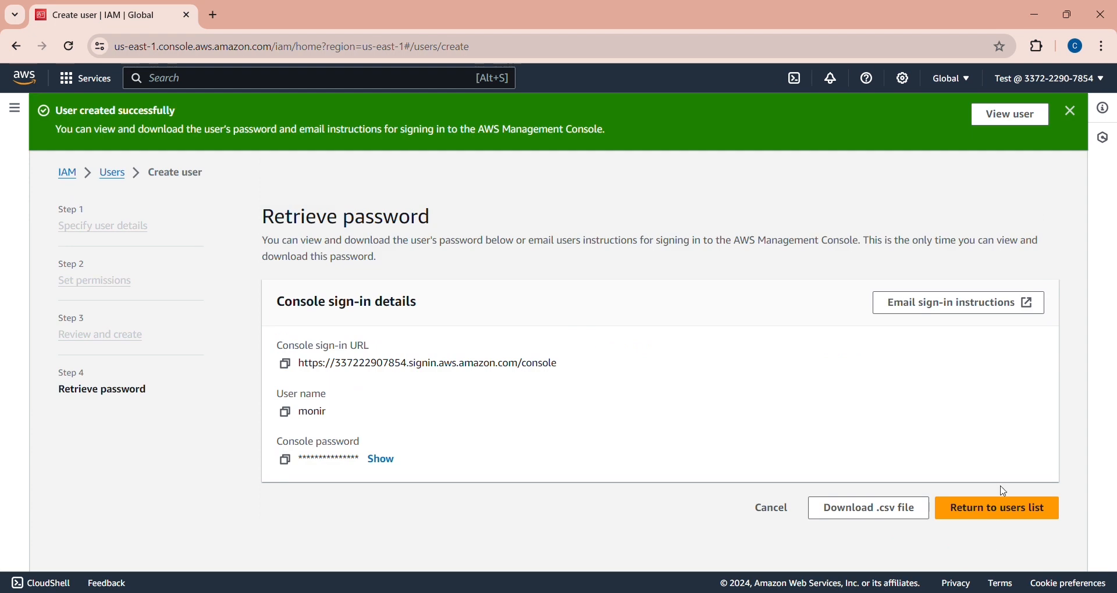
- Return to the users list without saving the password, then select and deselect the new user
left_click(987, 520)
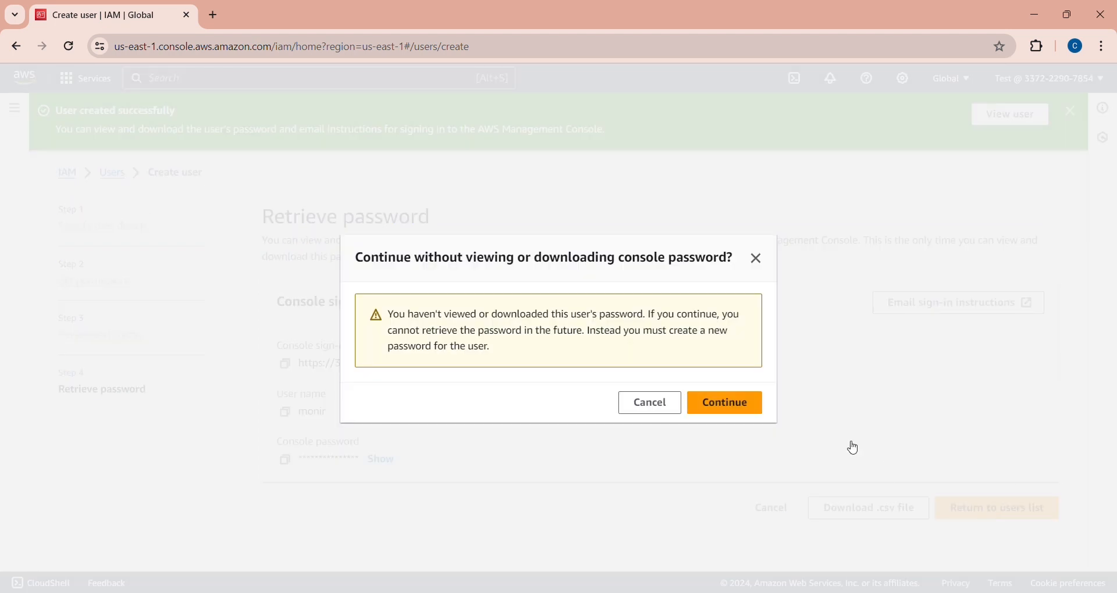
left_click(750, 404)
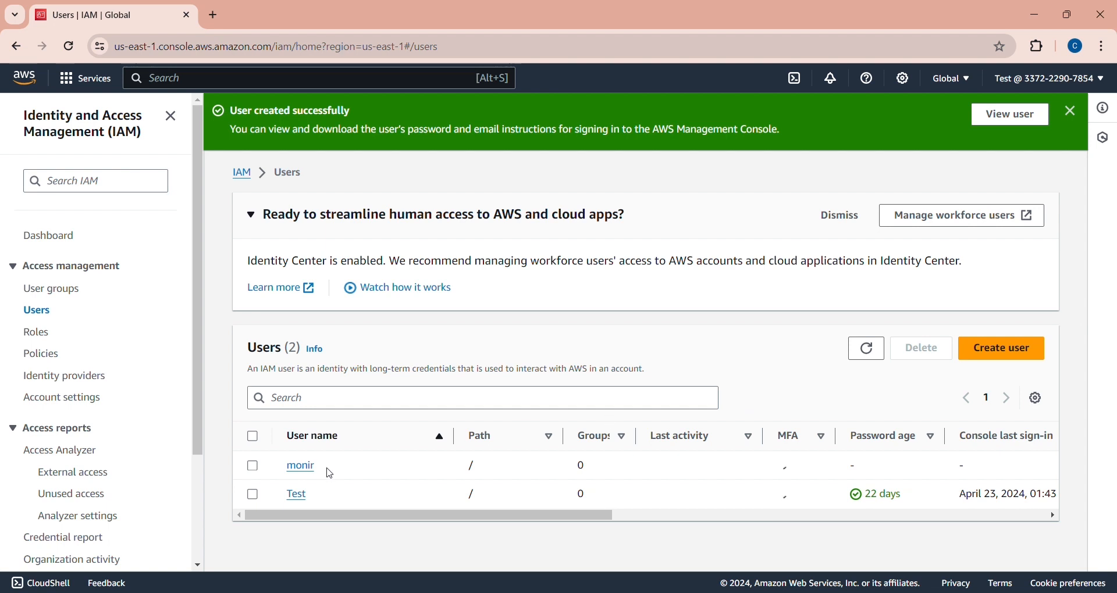
left_click(250, 472)
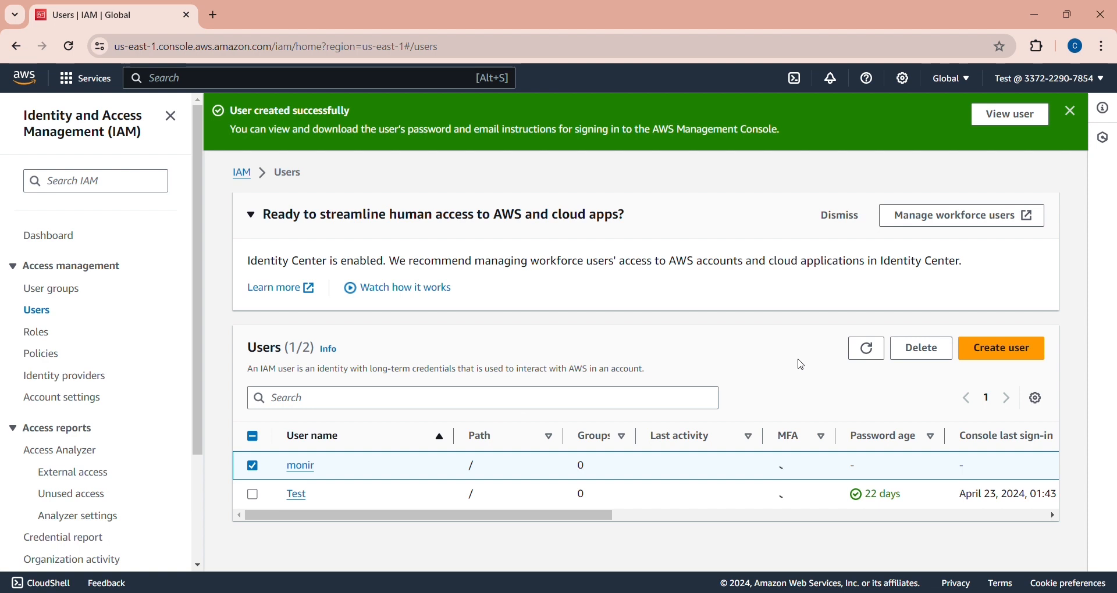
left_click(253, 469)
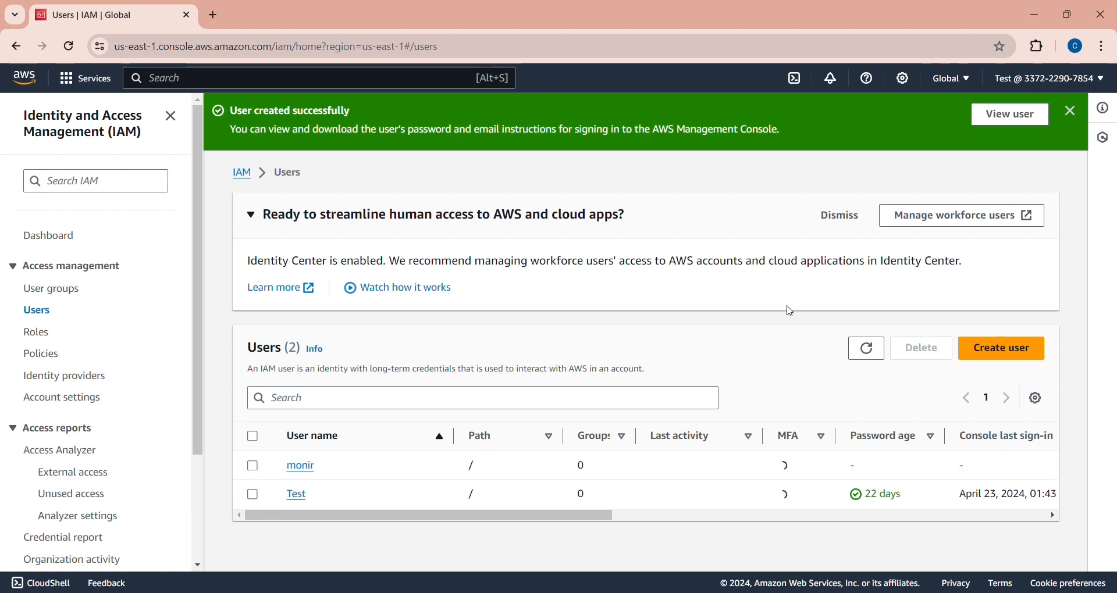
- Open the new user's details page and expand the Add permissions dropdown
left_click_drag(787, 306, 782, 326)
left_click(783, 325)
left_click(309, 472)
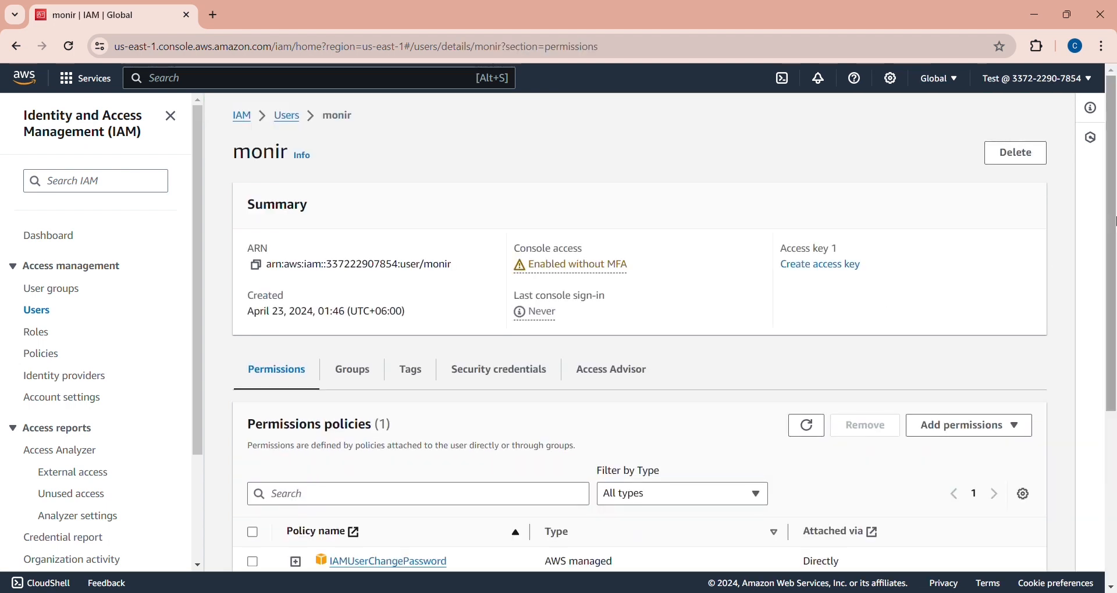
left_click_drag(1114, 221, 1114, 348)
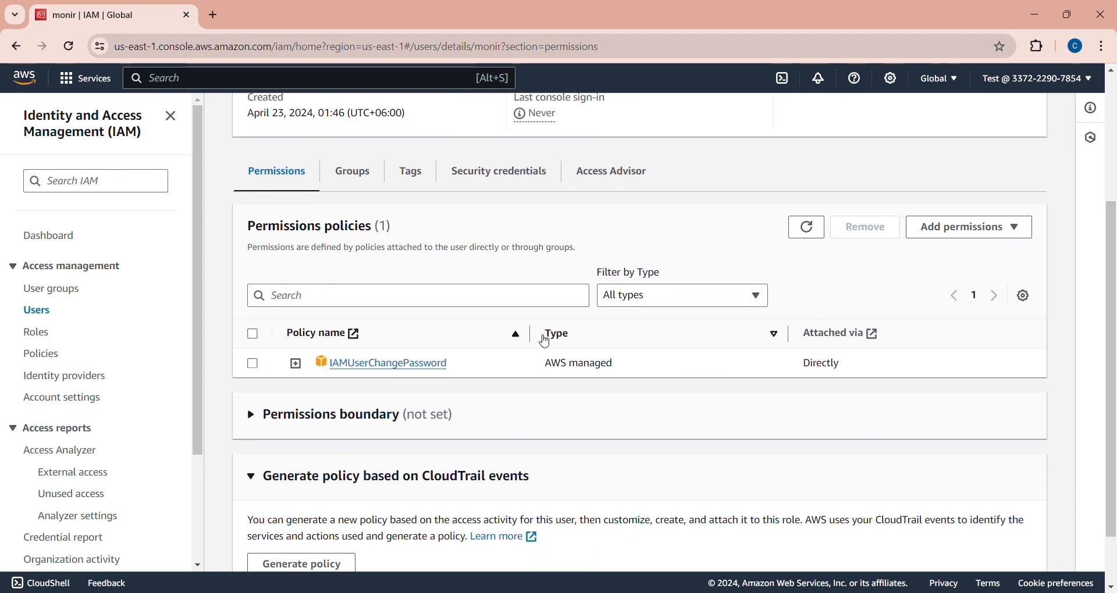
left_click(949, 233)
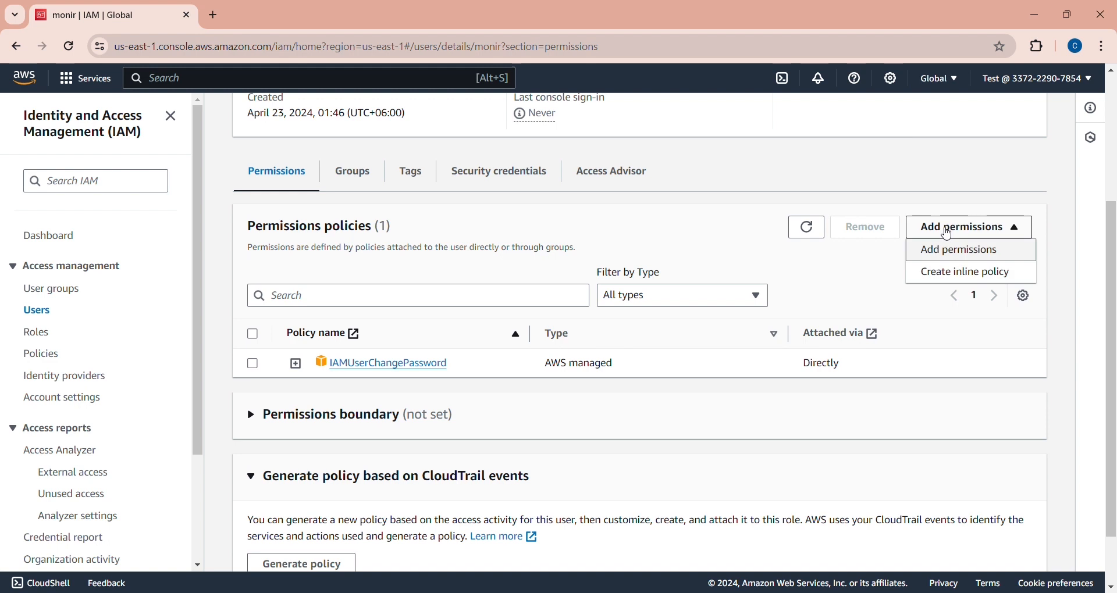
- Choose Attach policies directly and search the policies for 'full access'
left_click(951, 257)
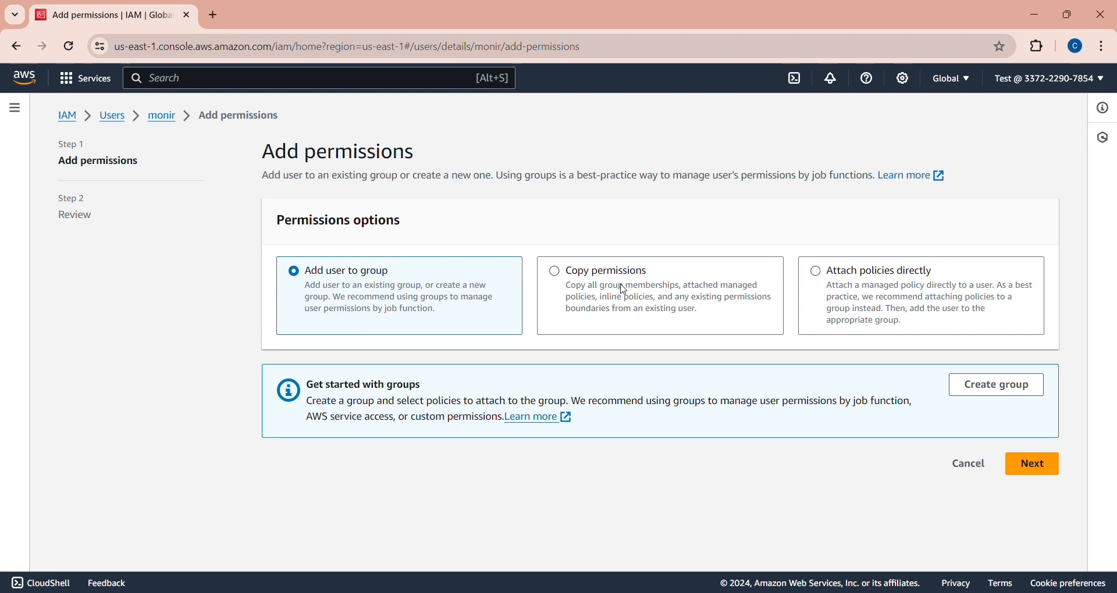
left_click(818, 272)
scroll(1114, 301, "down", 2)
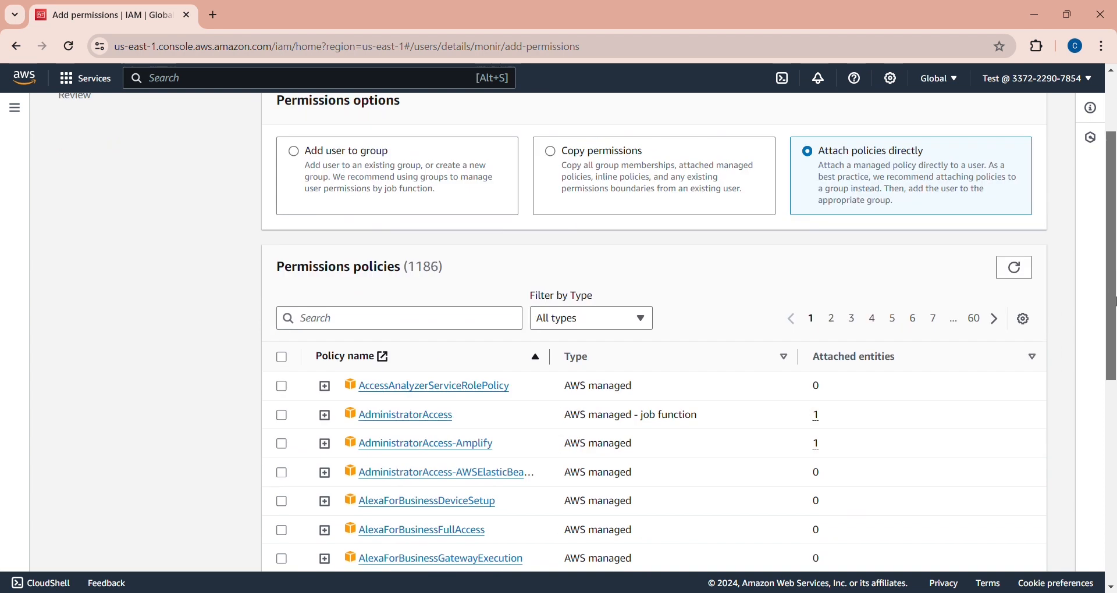
left_click(448, 307)
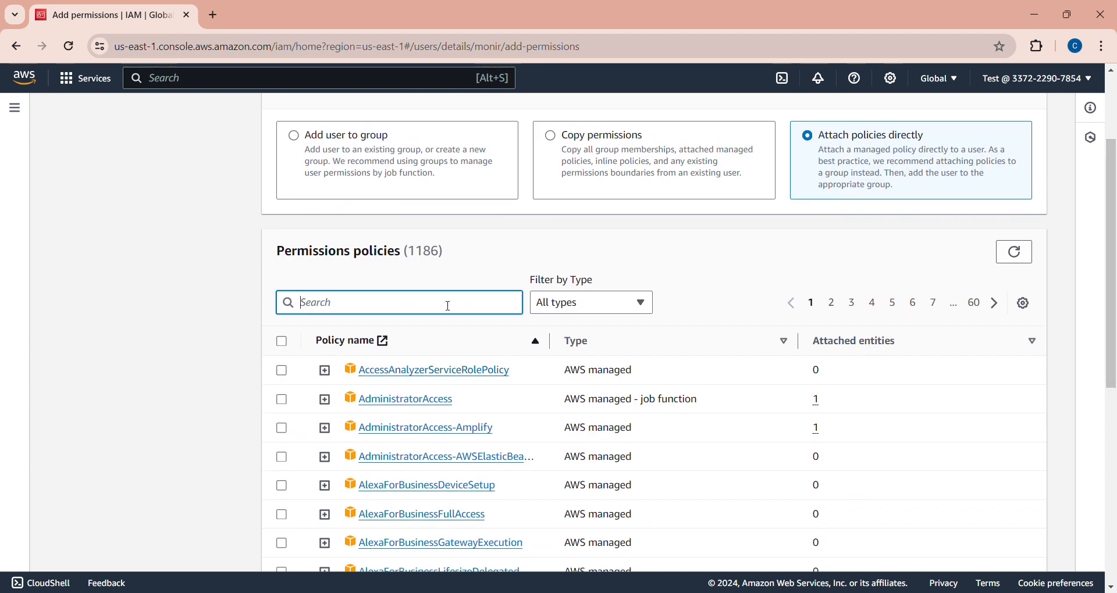
type("full")
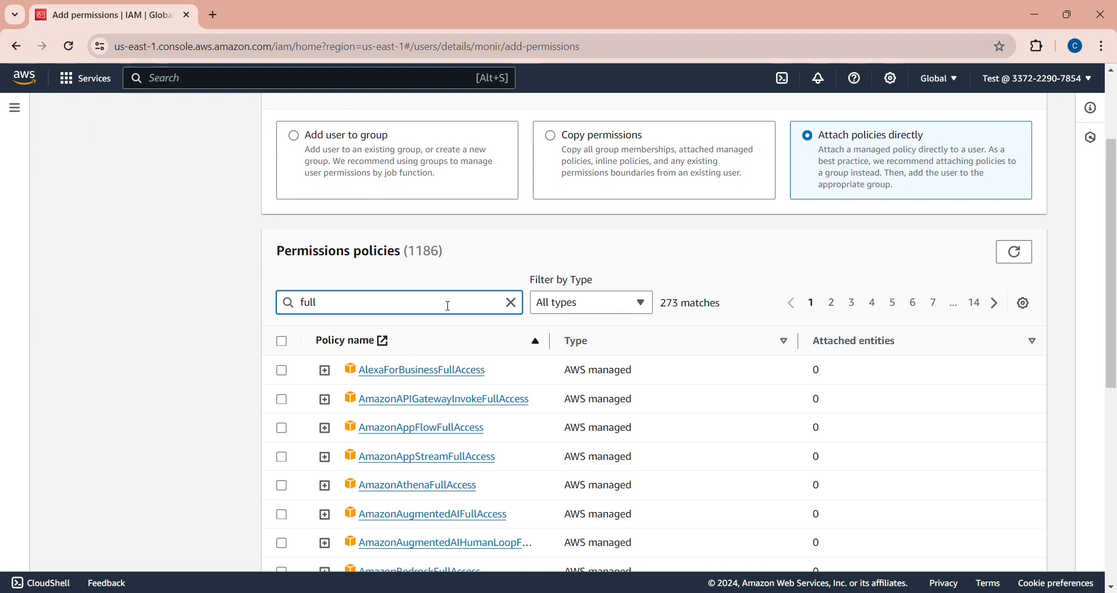
type(" acc")
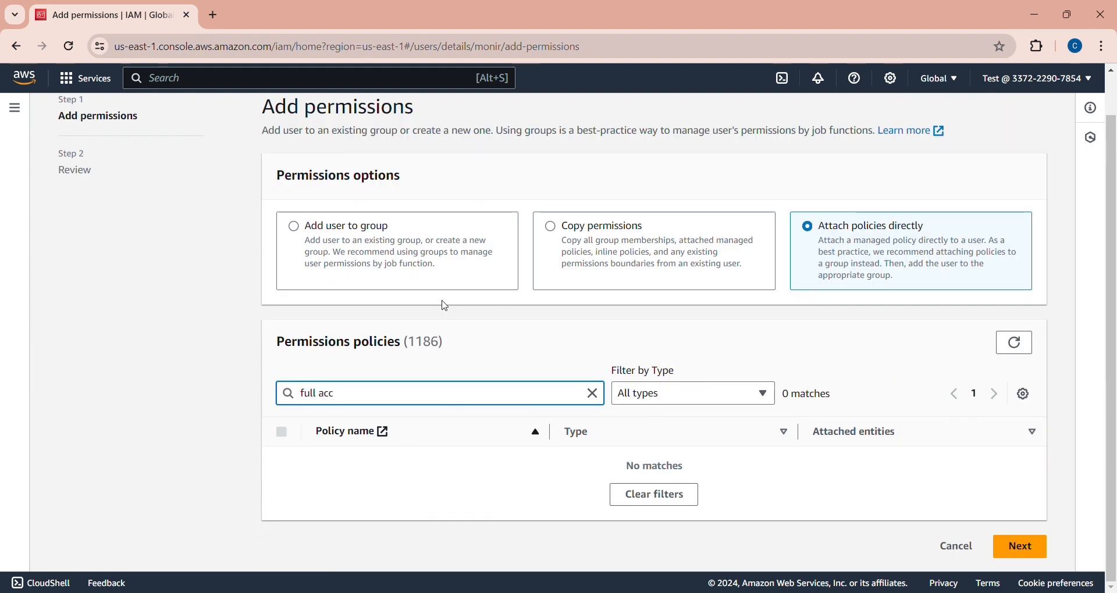
key("BackSpace")
key("BackSpace")
key("BackSpace")
key("BackSpace")
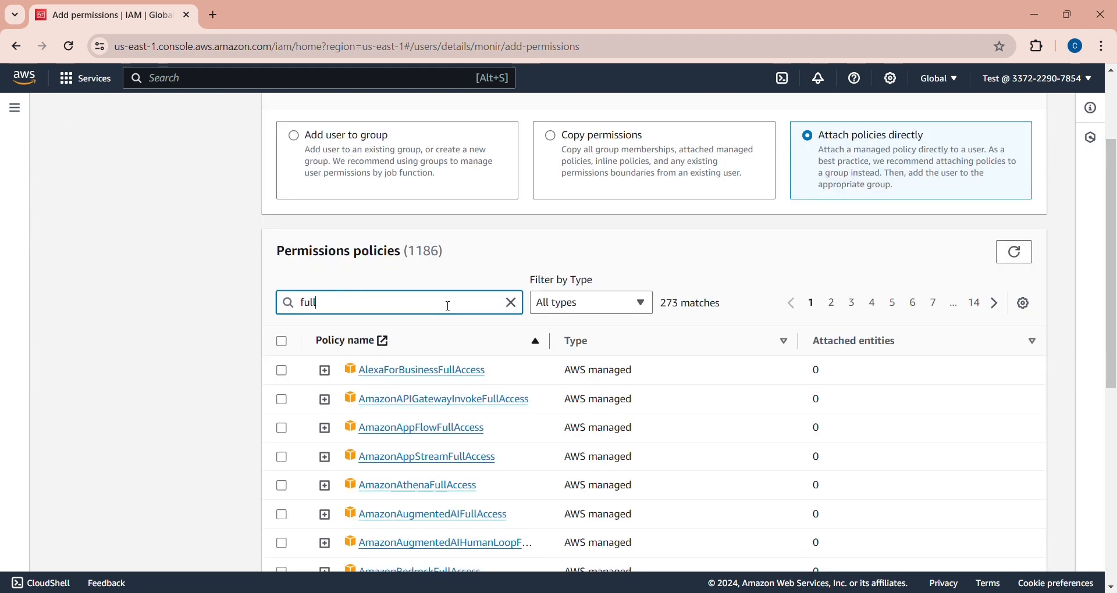
type("access")
- Search 'admi' instead and select the AdministratorAccess policy
scroll(1114, 316, "down", 3)
left_click_drag(1114, 315, 1103, 487)
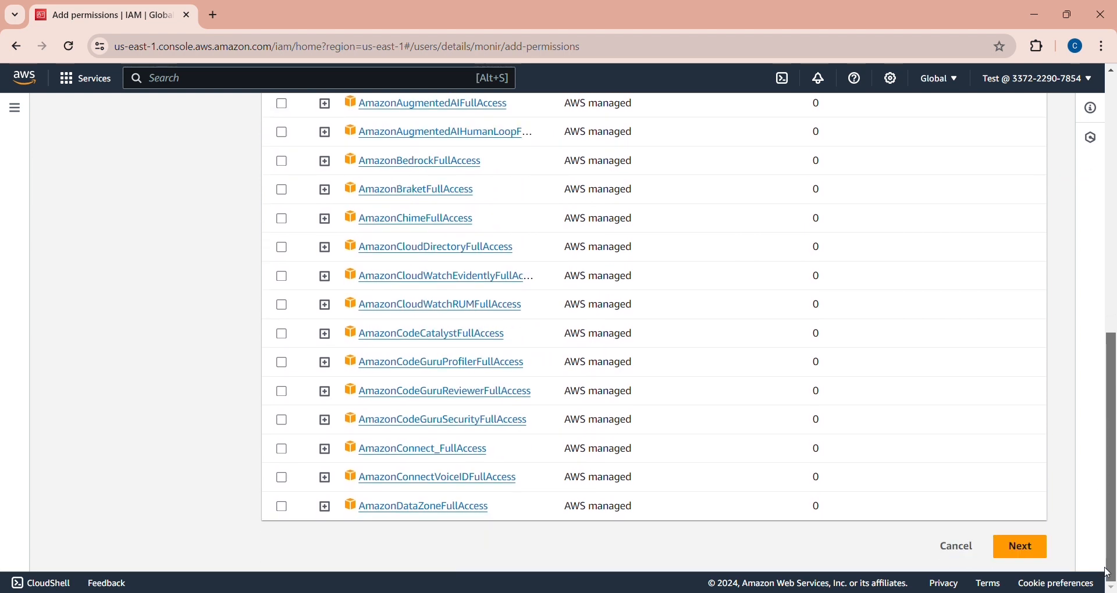
left_click_drag(1112, 431, 1112, 269)
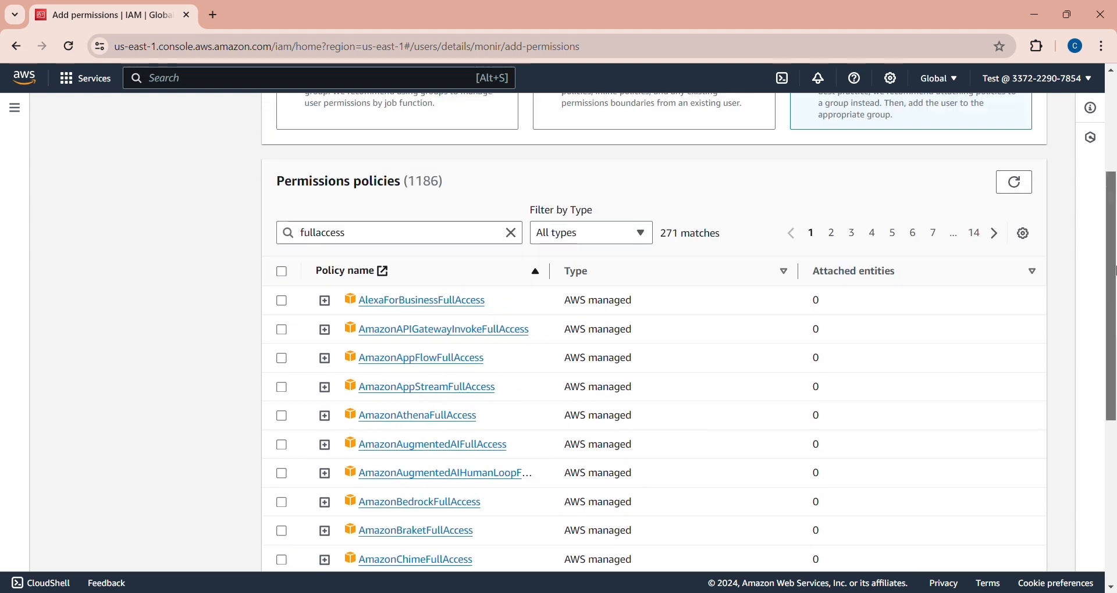
left_click(512, 233)
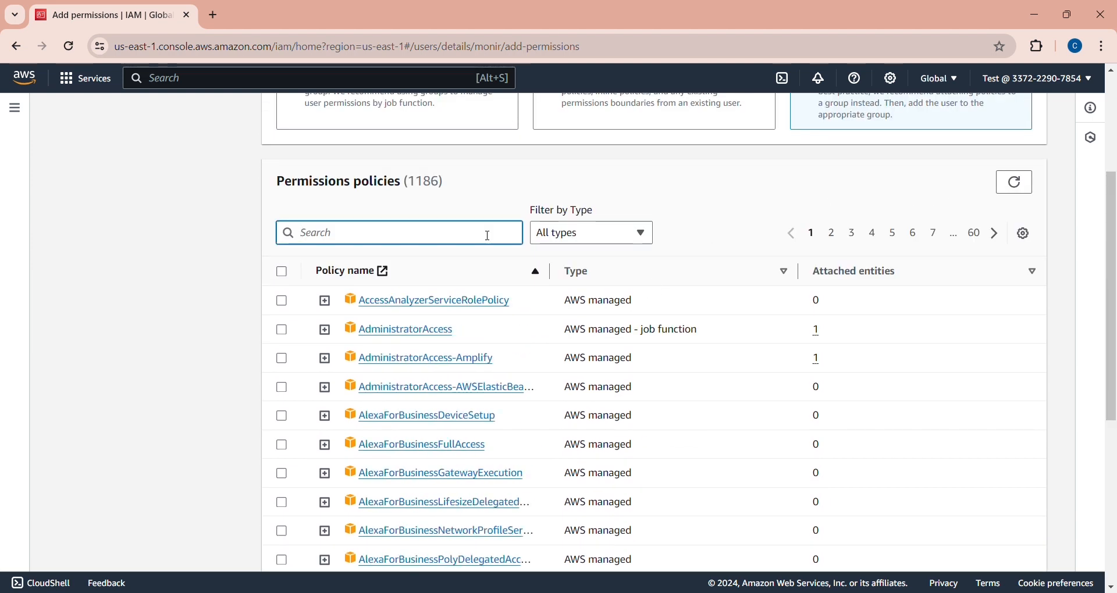
type("admi")
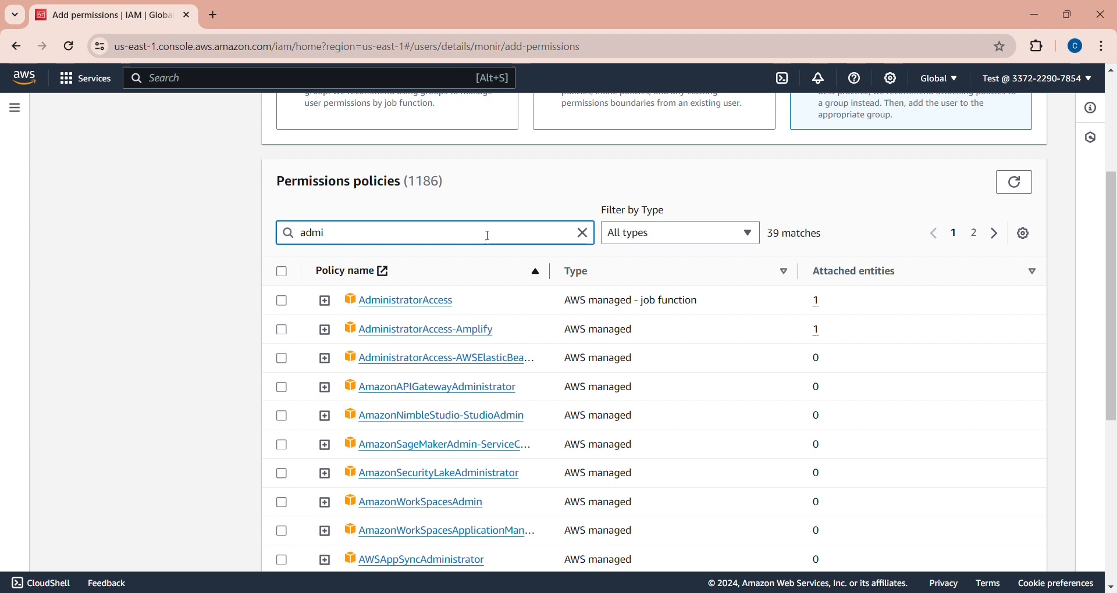
left_click(282, 300)
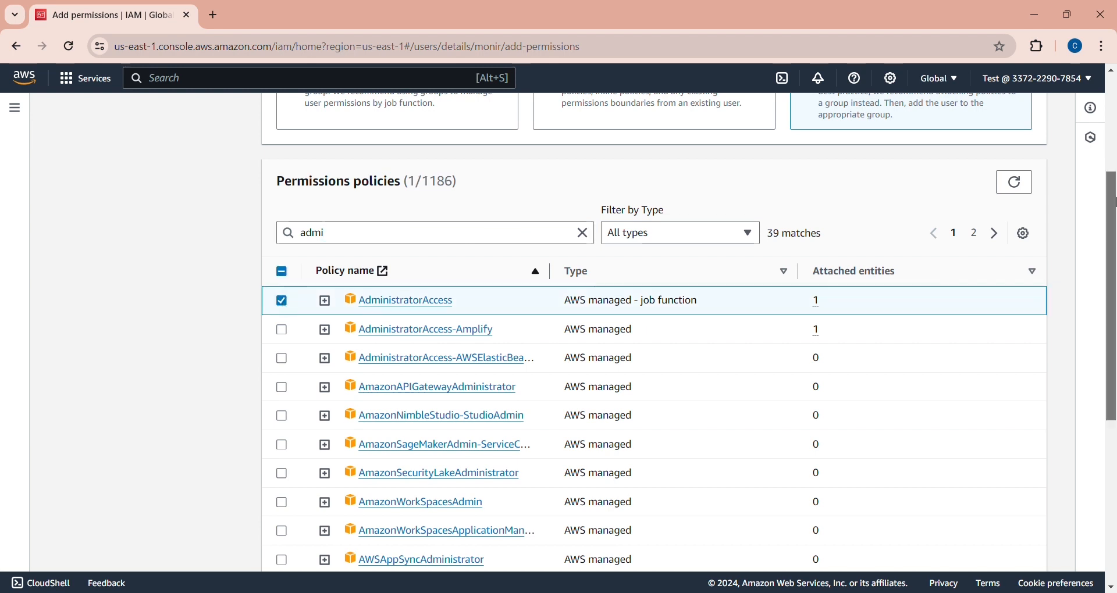
left_click_drag(1112, 213, 1114, 374)
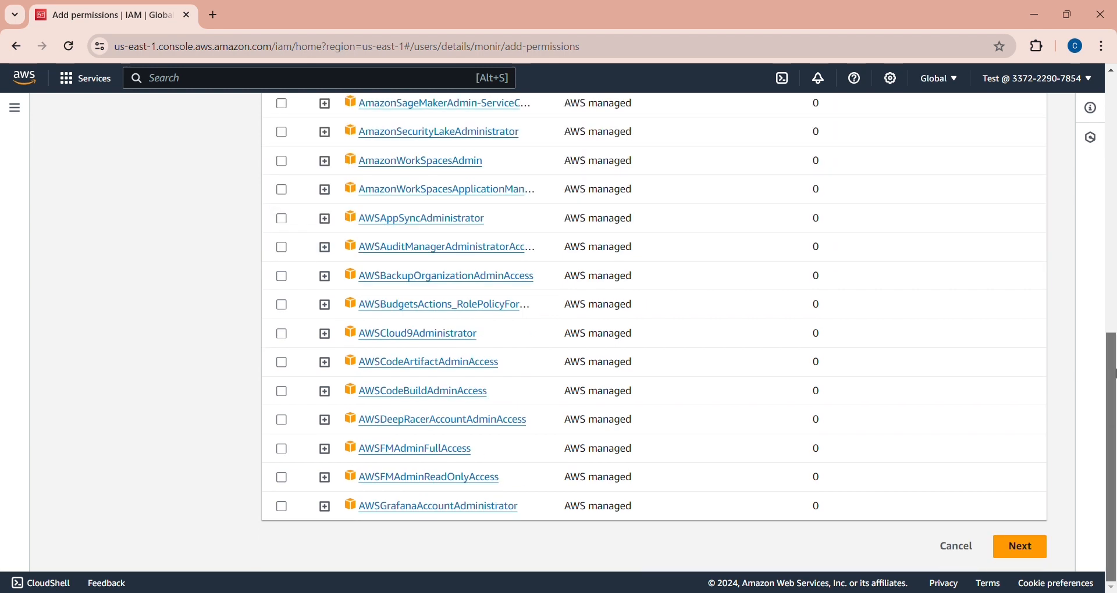
- Continue to the Review step listing AdministratorAccess for the user
left_click(1031, 547)
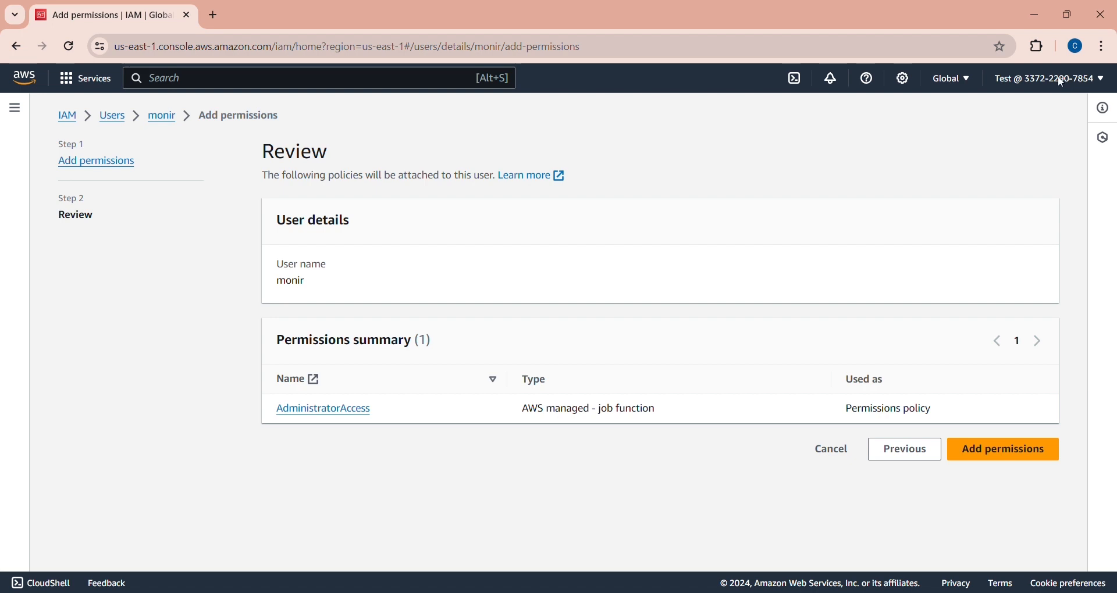
left_click(1102, 79)
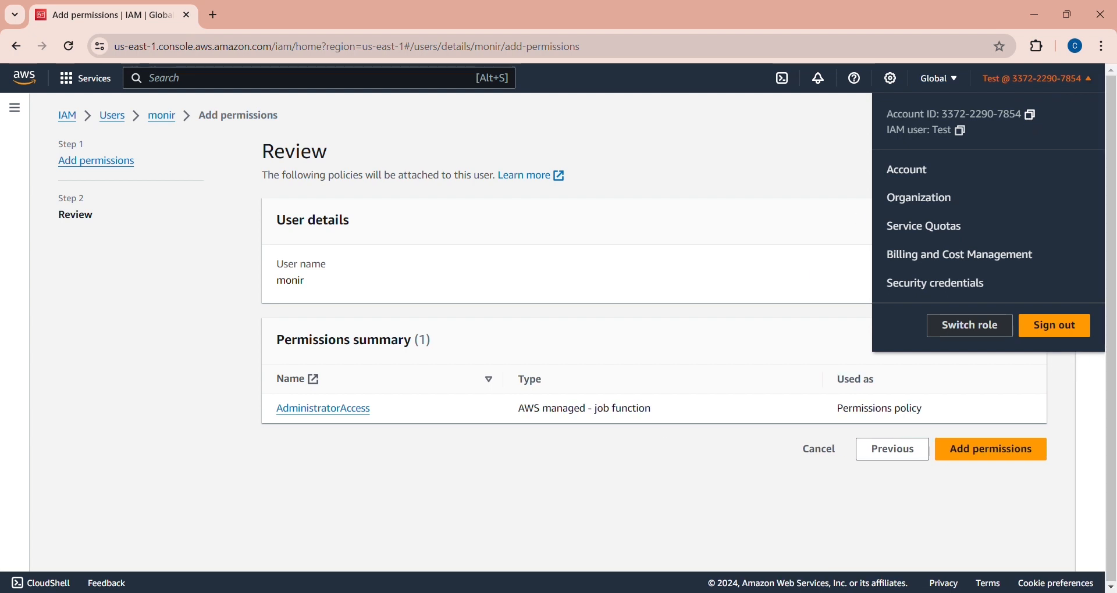
key("alt+Tab")
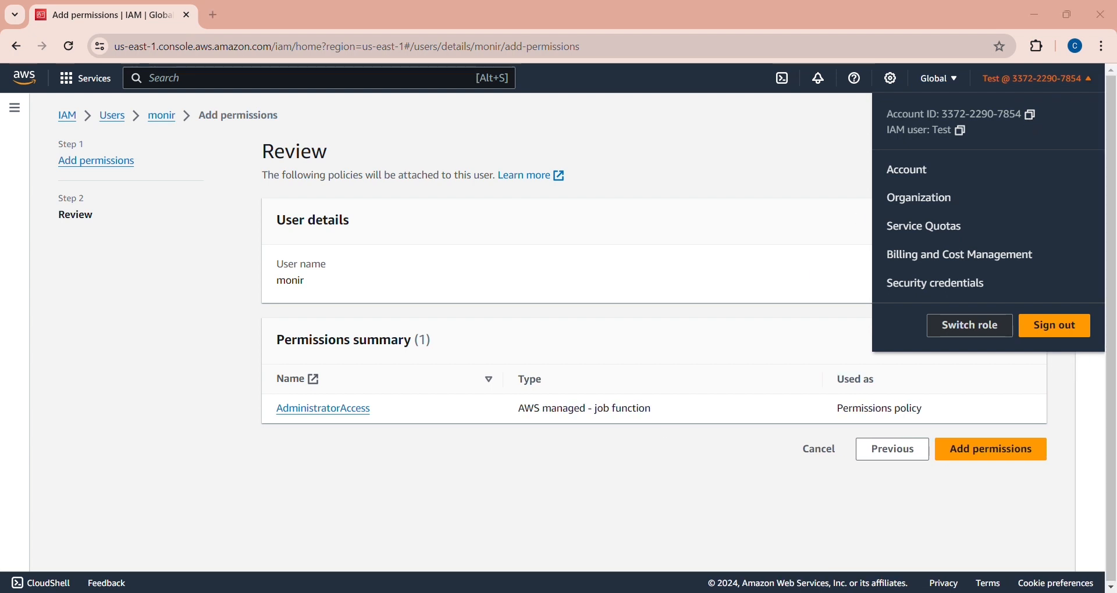